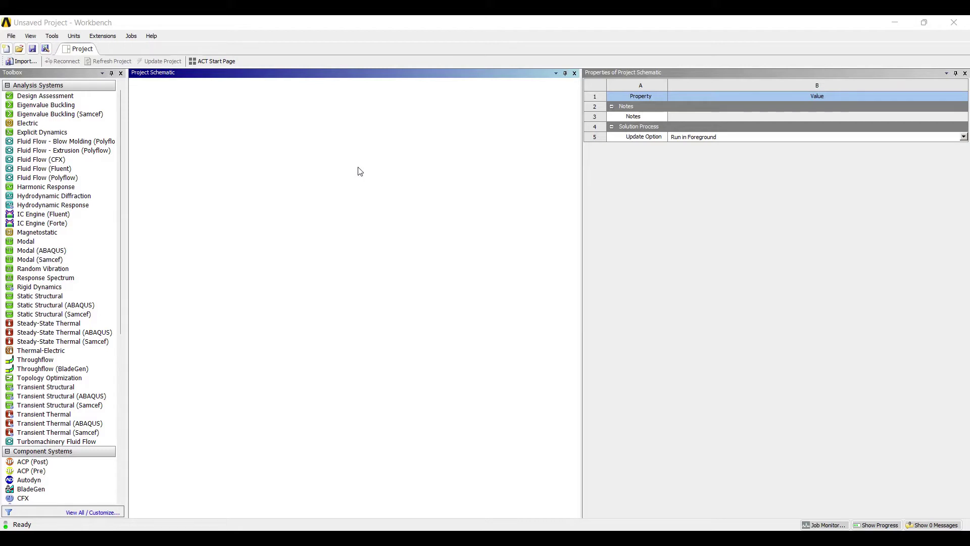
- Add a Static Structural analysis system to the project schematic and name it "cantilever_point load"
key("Up")
key("Up")
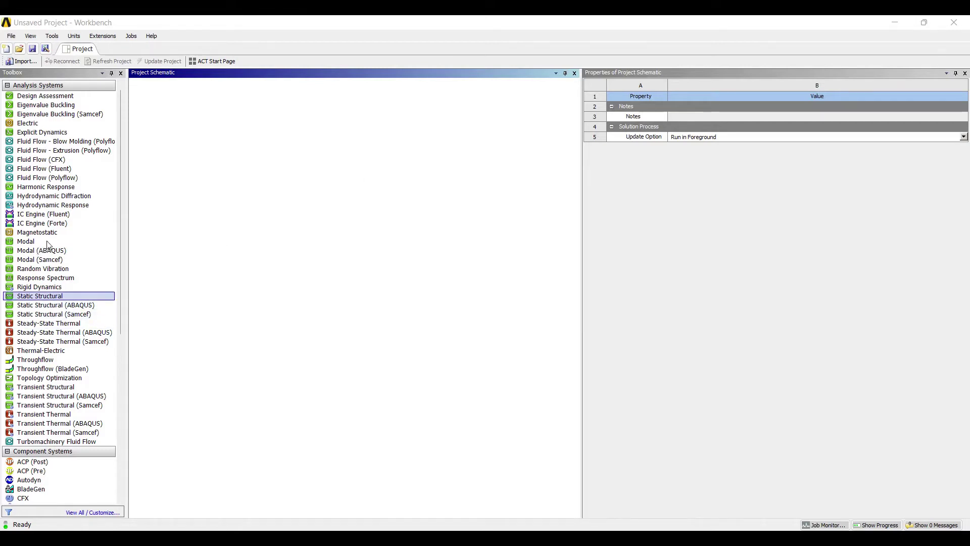
double_click(49, 241)
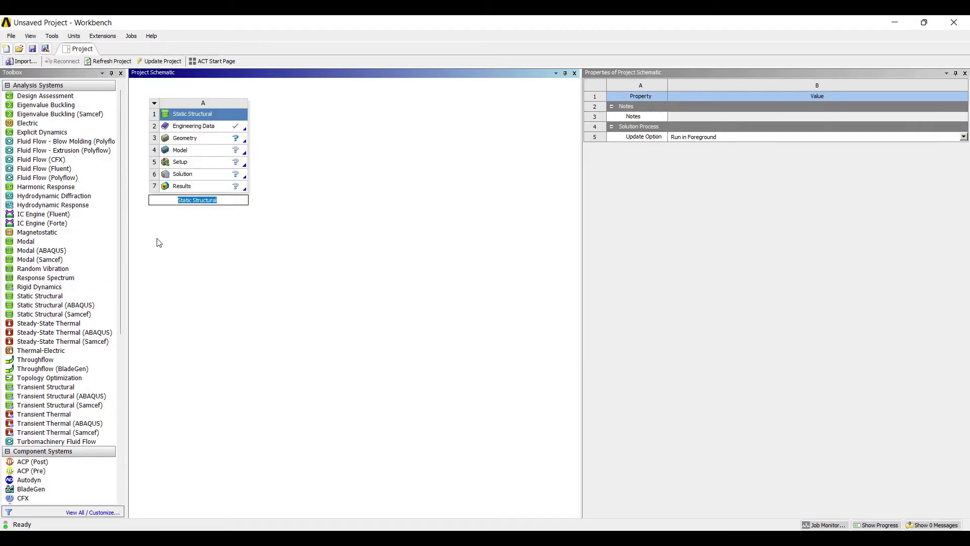
type("cantilever_point load")
key("Return")
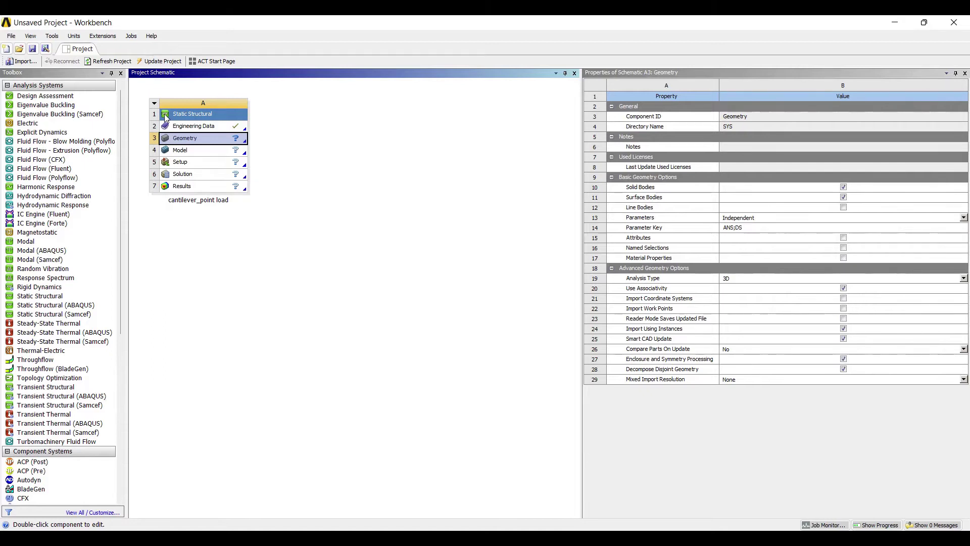
- Create a new DesignModeler geometry and sketch a rectangle about 42 by 17.6 m around the origin on the XY plane
right_click(212, 135)
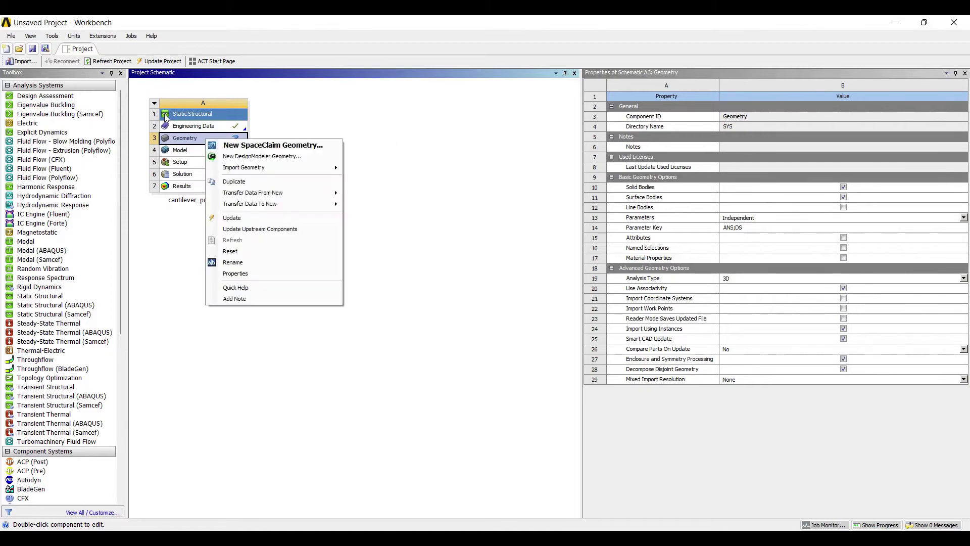
left_click(255, 157)
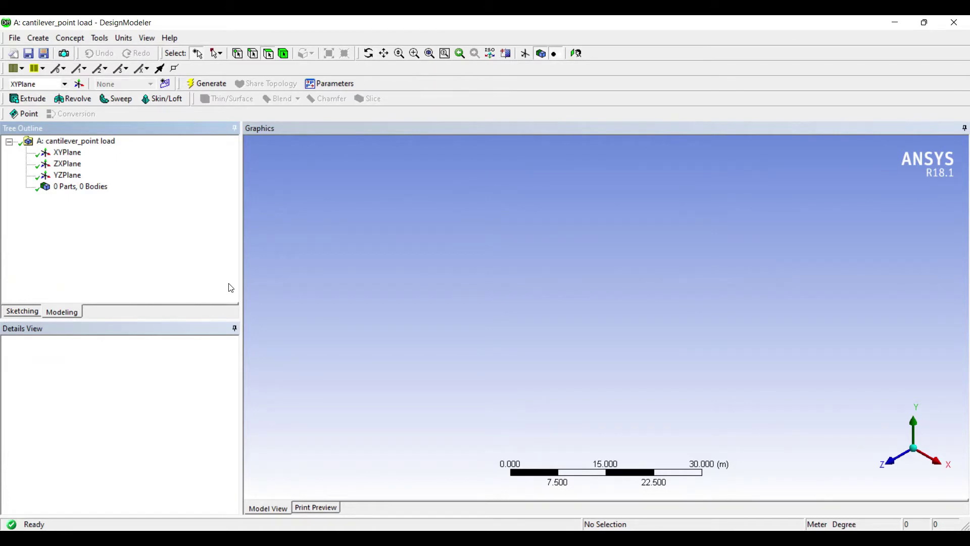
left_click(67, 152)
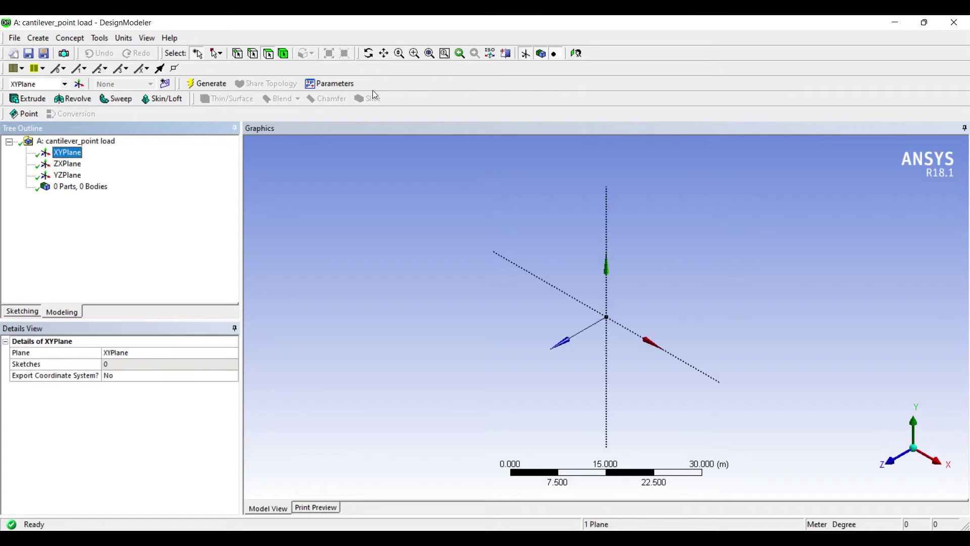
left_click(576, 54)
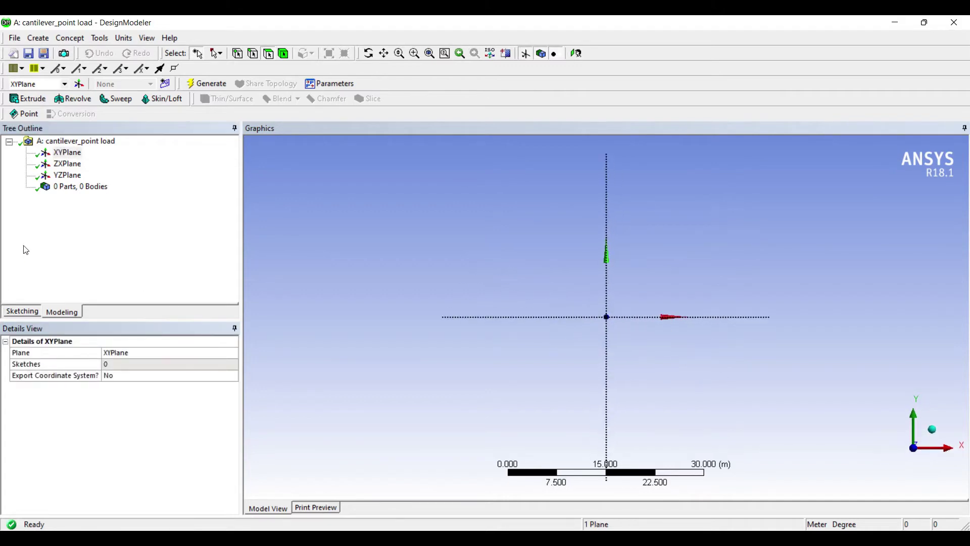
left_click(22, 310)
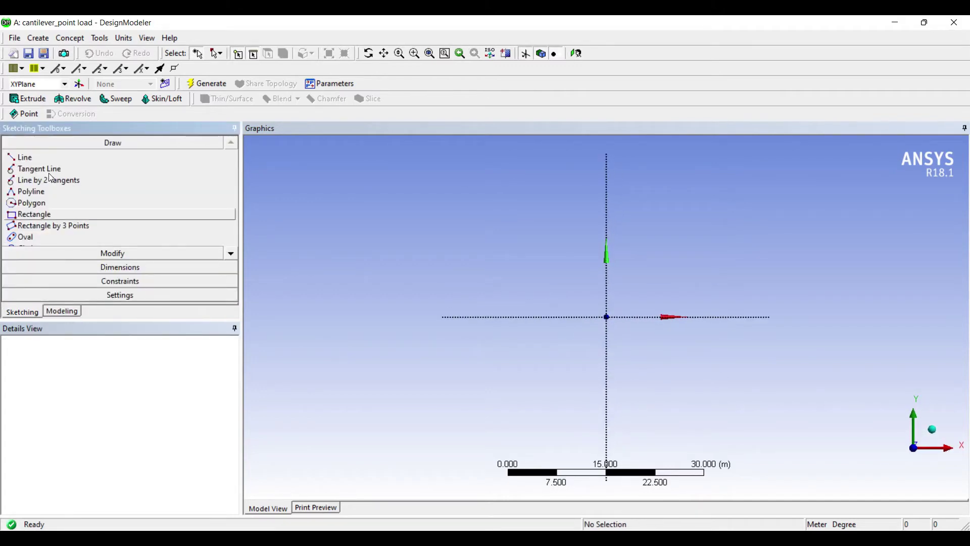
left_click(34, 214)
left_click(489, 261)
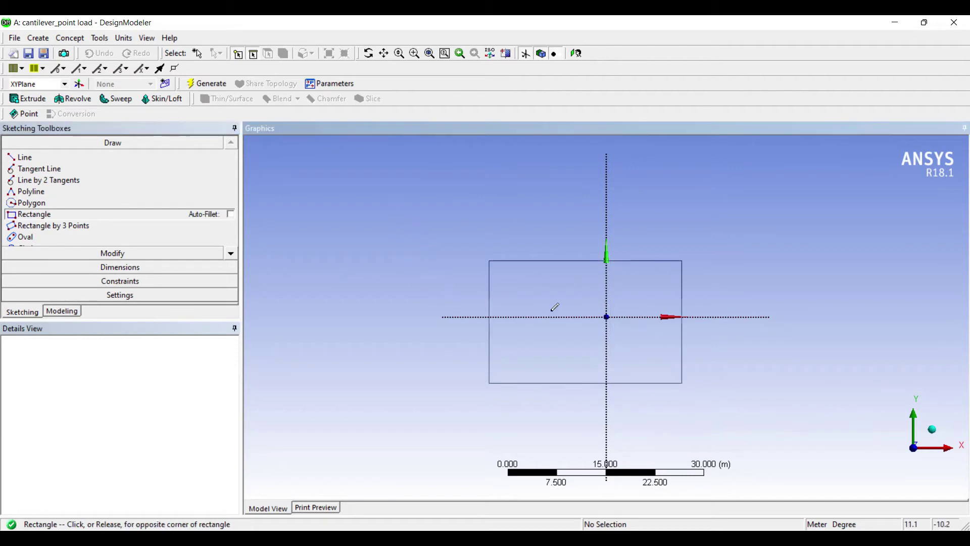
left_click(765, 377)
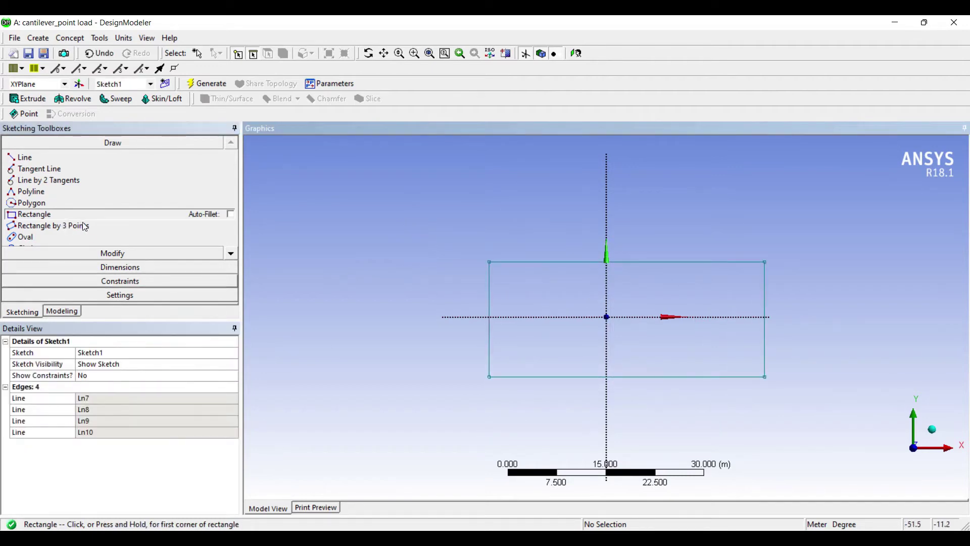
- Dimension the rectangle's lower horizontal edge and its vertical edge on the negative X side
left_click(120, 266)
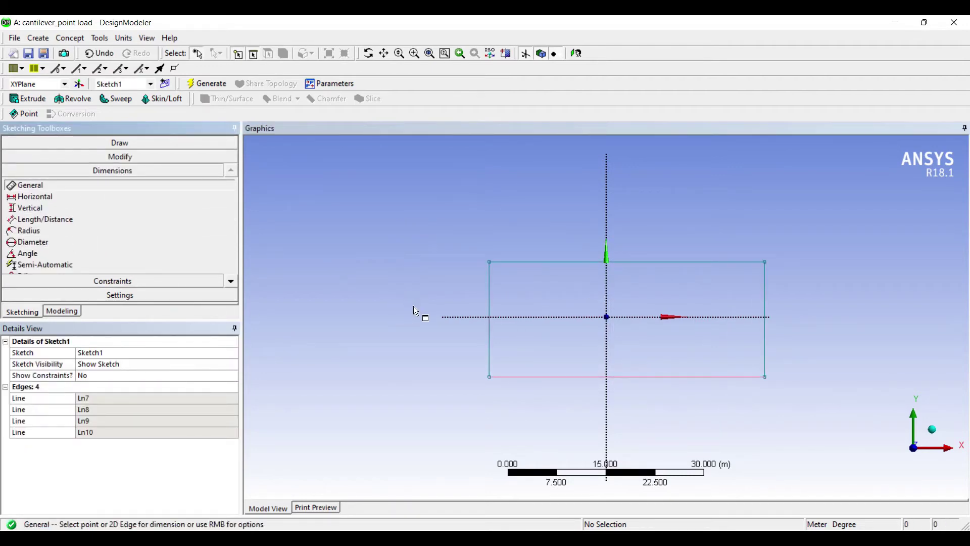
left_click(516, 376)
left_click(519, 383)
left_click(489, 313)
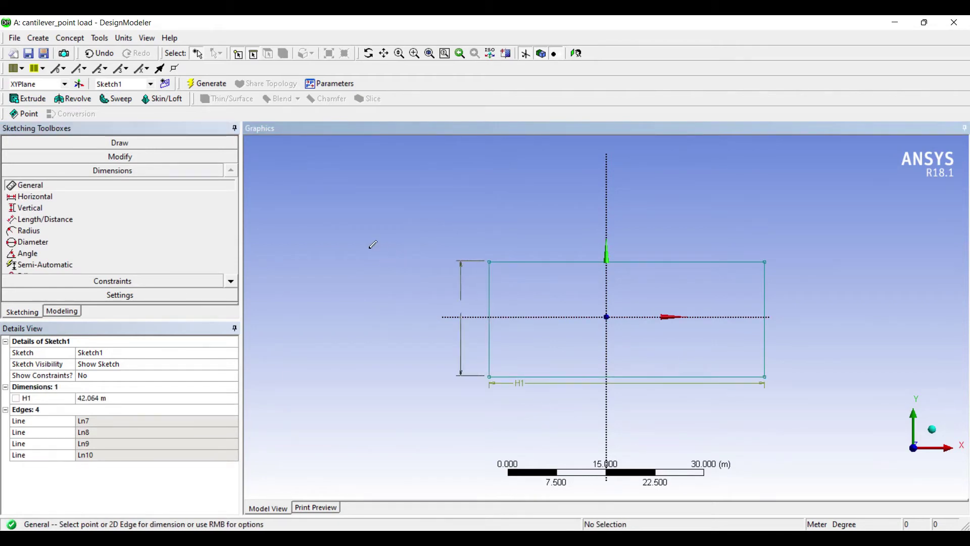
left_click(373, 244)
- Set the rectangle's horizontal dimension H1 to 50 m and its vertical dimension V2 to 15 m
left_click(104, 398)
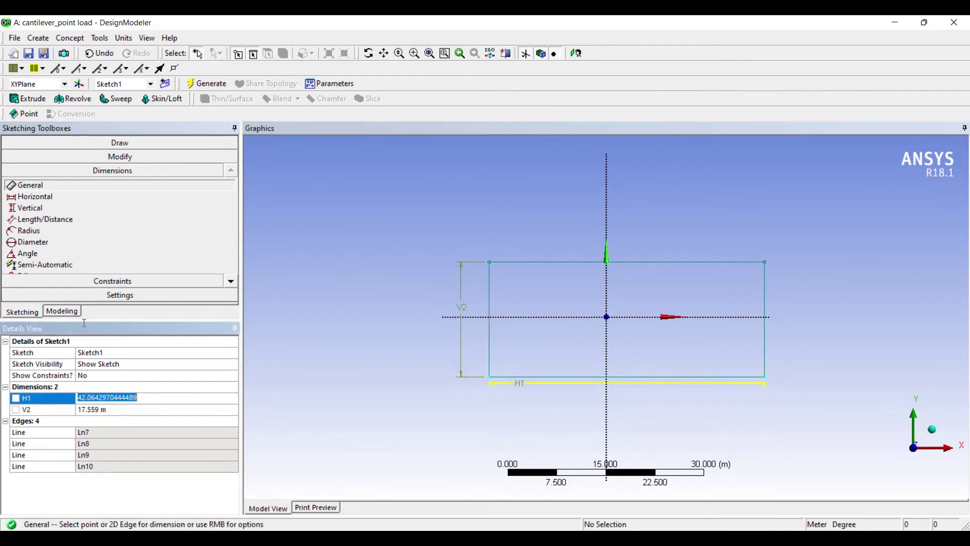
type("50")
key("Return")
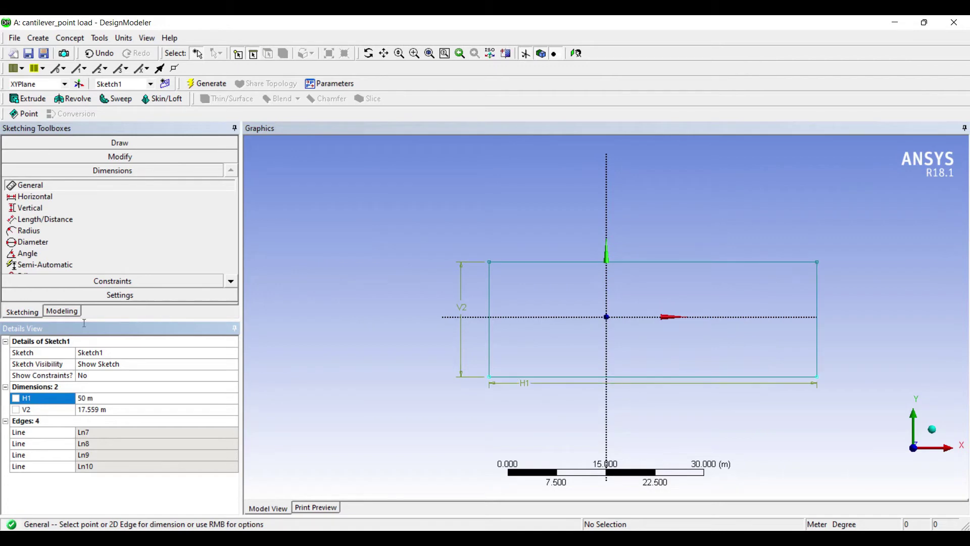
left_click(97, 409)
type("15")
key("Return")
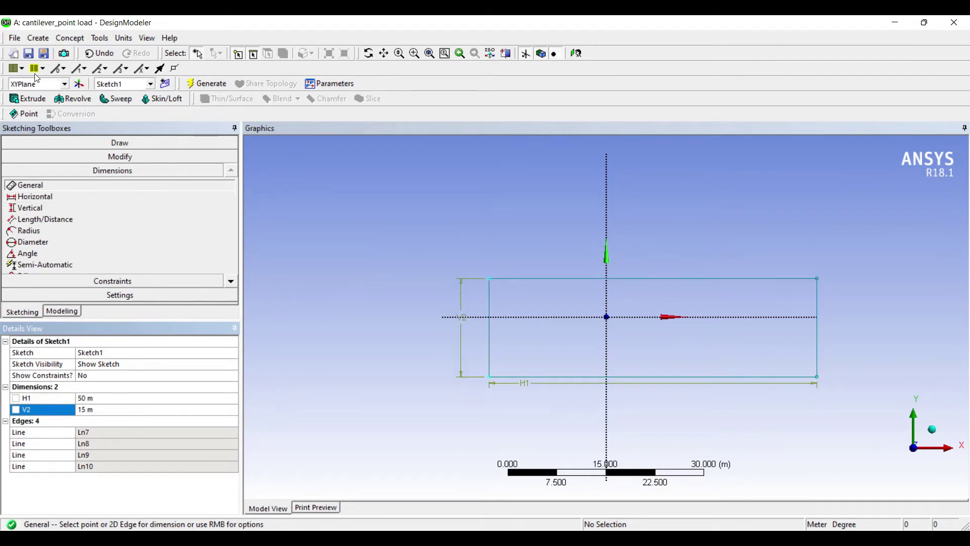
- Extrude the rectangle sketch to a depth of 5 m and generate the solid beam
left_click(28, 99)
middle_click_drag(524, 258, 487, 278)
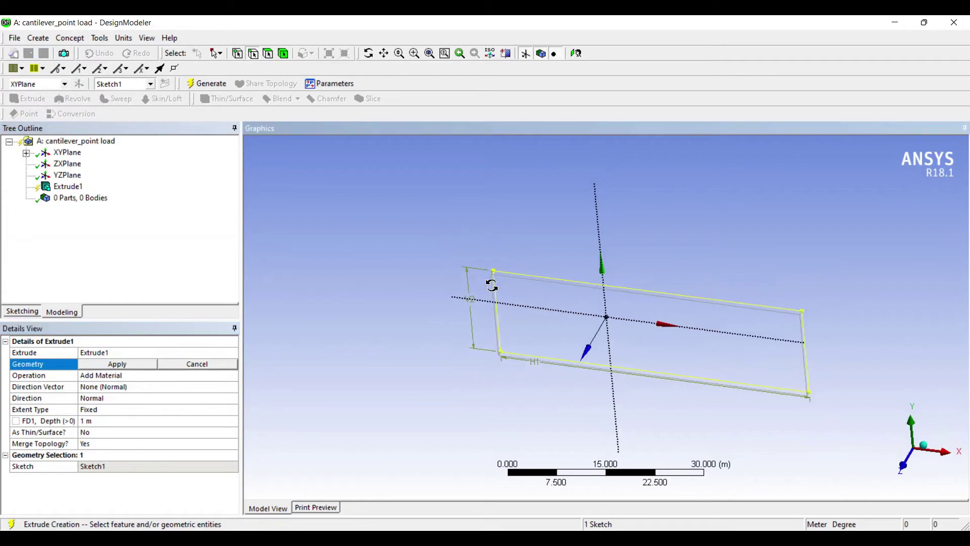
left_click(108, 364)
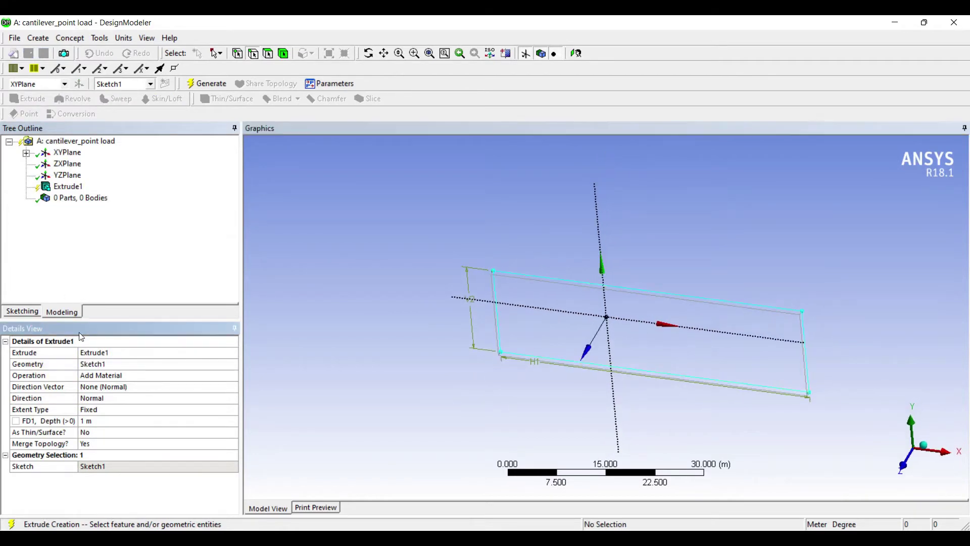
left_click(99, 420)
type("5")
key("Return")
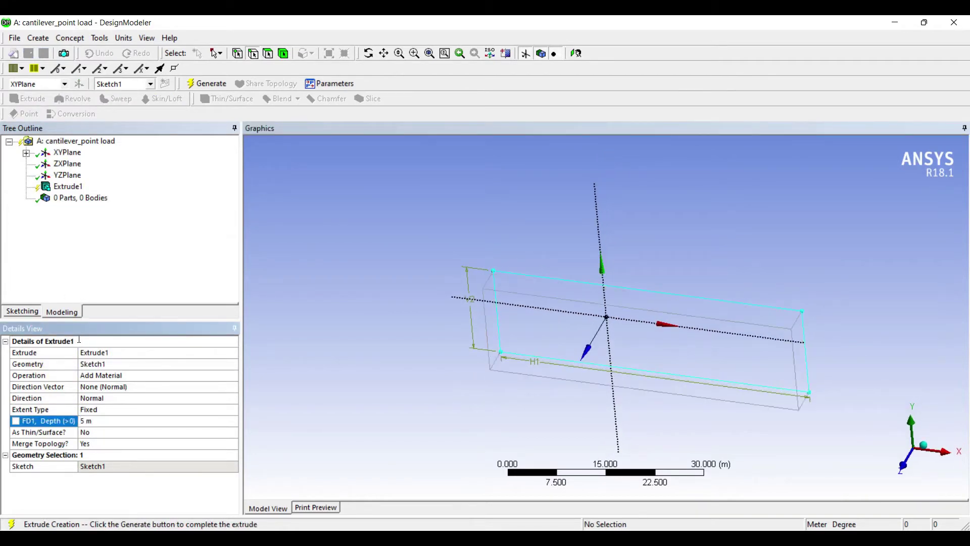
left_click(206, 83)
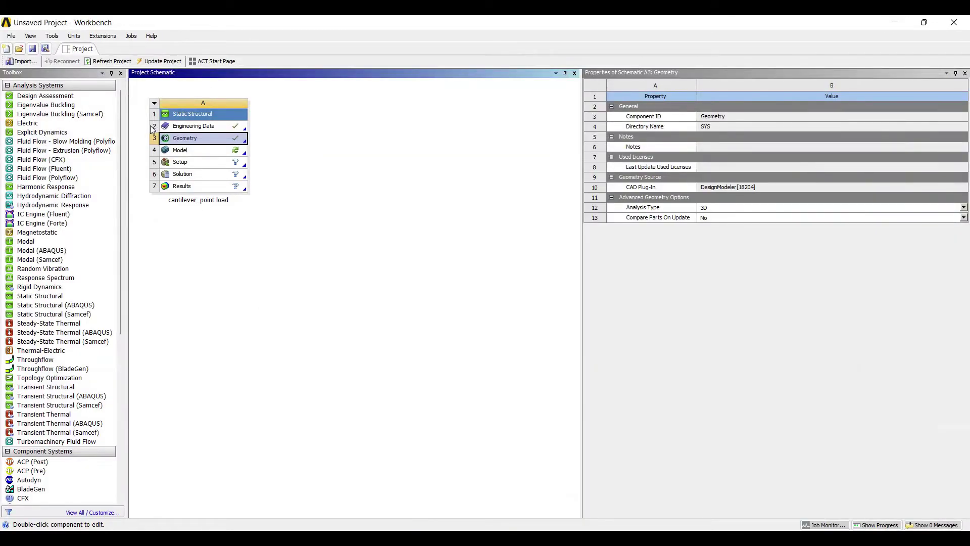
- Open the model in Mechanical and mesh the beam with the Relevance Center set to Fine
double_click(180, 150)
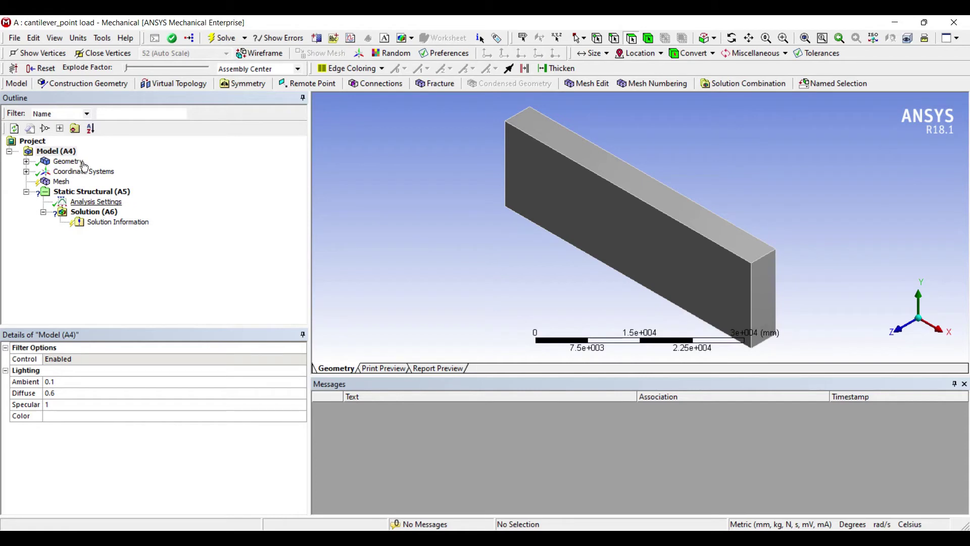
left_click(60, 181)
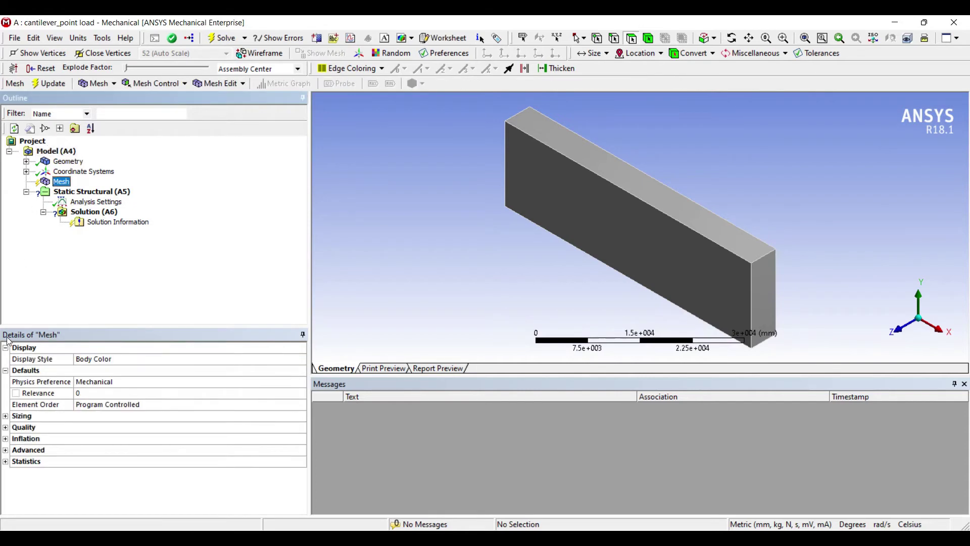
left_click(6, 416)
left_click(112, 438)
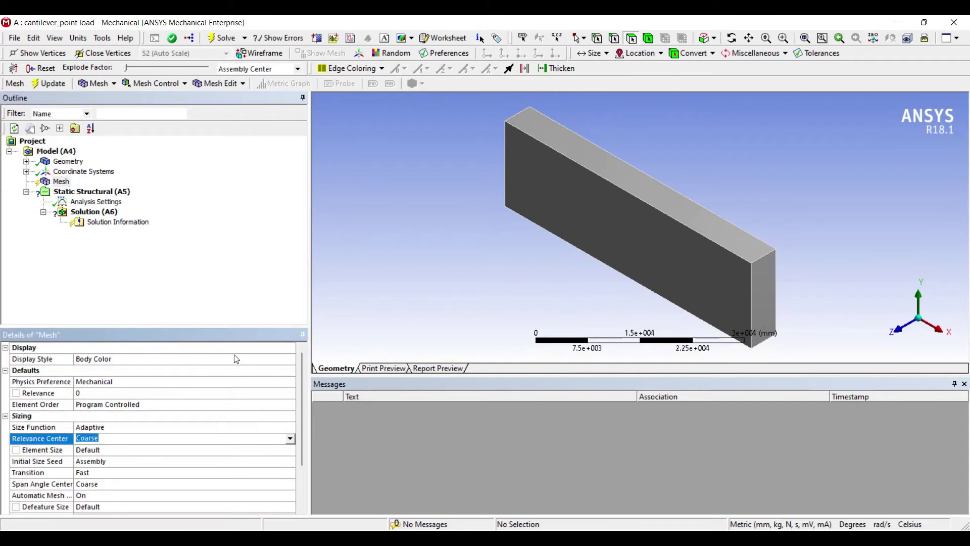
left_click(289, 438)
key("Return")
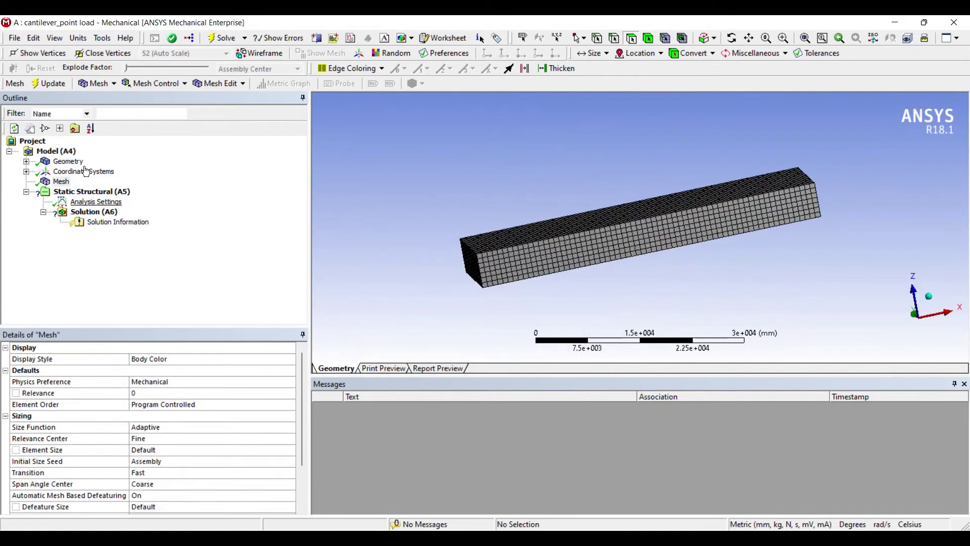
- Apply a Fixed Support to the beam's end face at the negative X end
left_click(96, 202)
left_click(470, 259)
right_click(469, 258)
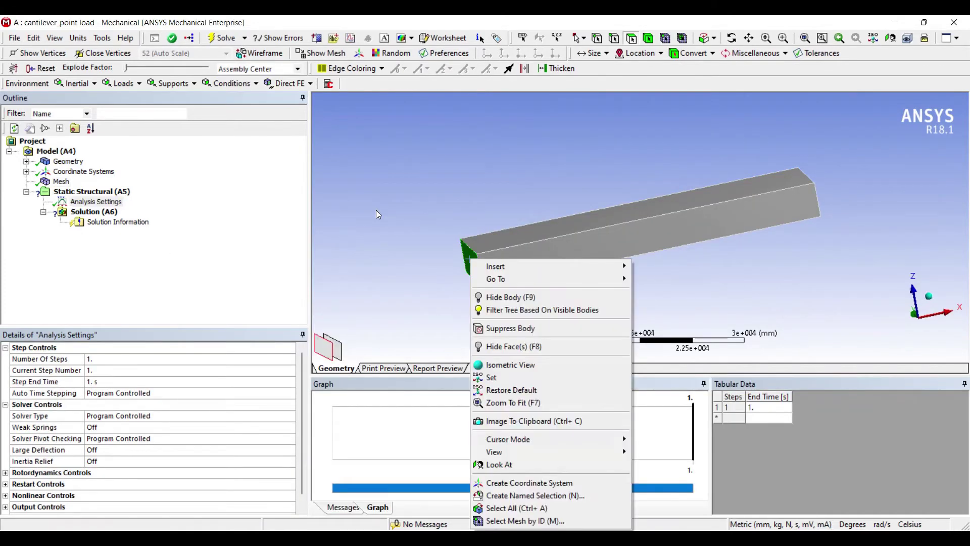
mouse_move(495, 266)
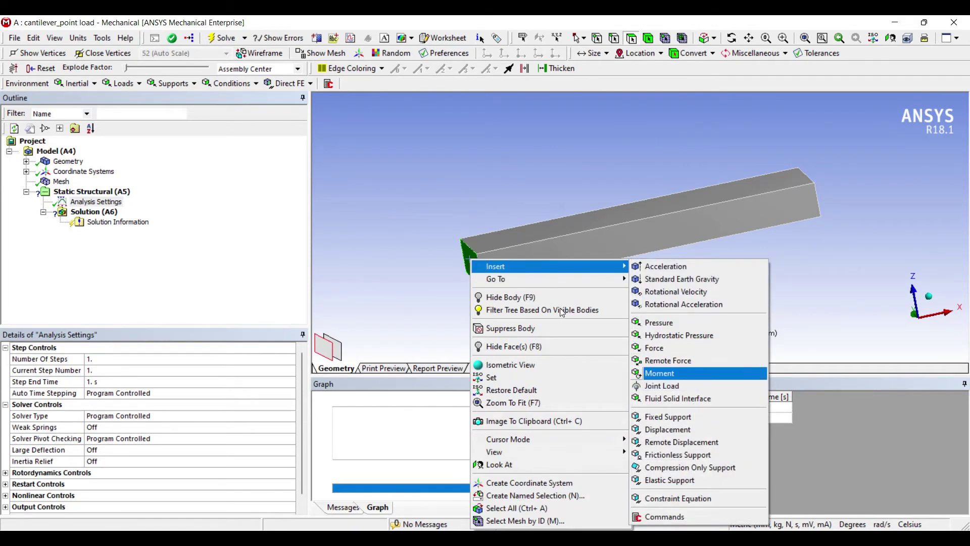
left_click(699, 417)
- Insert a Force load on the upper edge of the beam's free end face
middle_click_drag(461, 203, 528, 186)
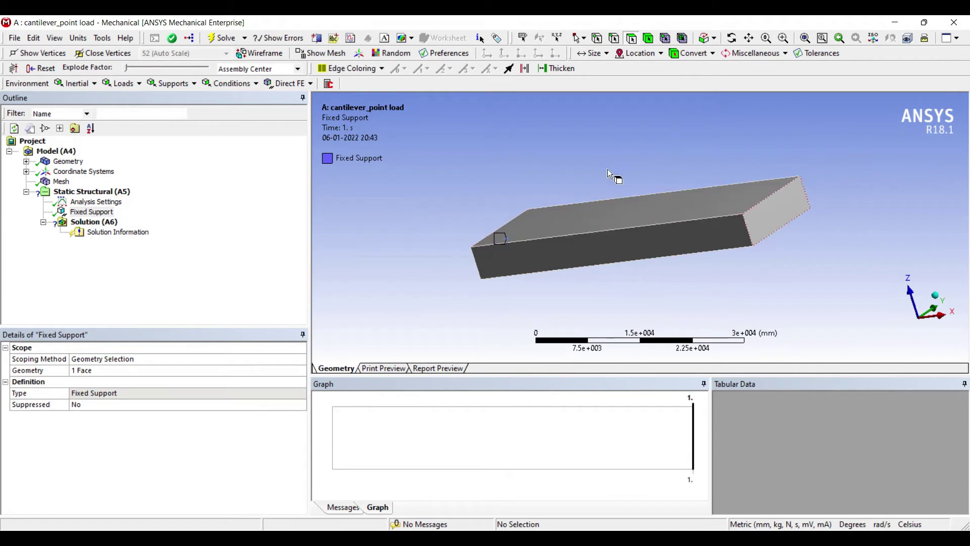
middle_click_drag(620, 161, 647, 168)
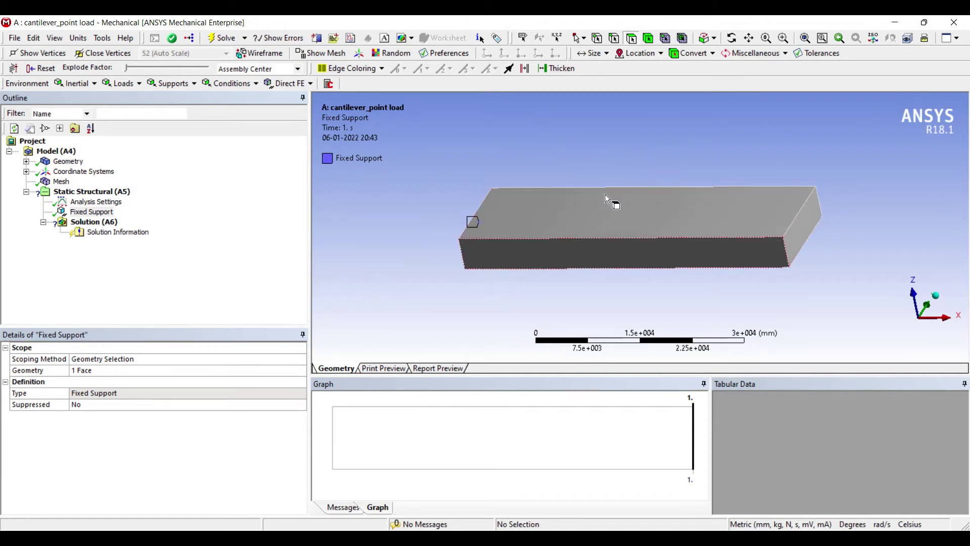
left_click(638, 187)
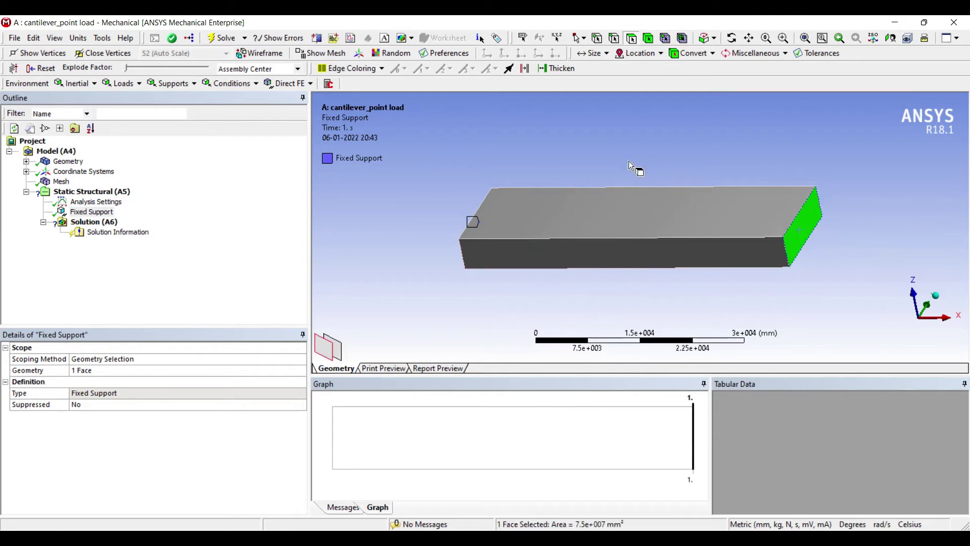
key("ctrl+e")
left_click(634, 175)
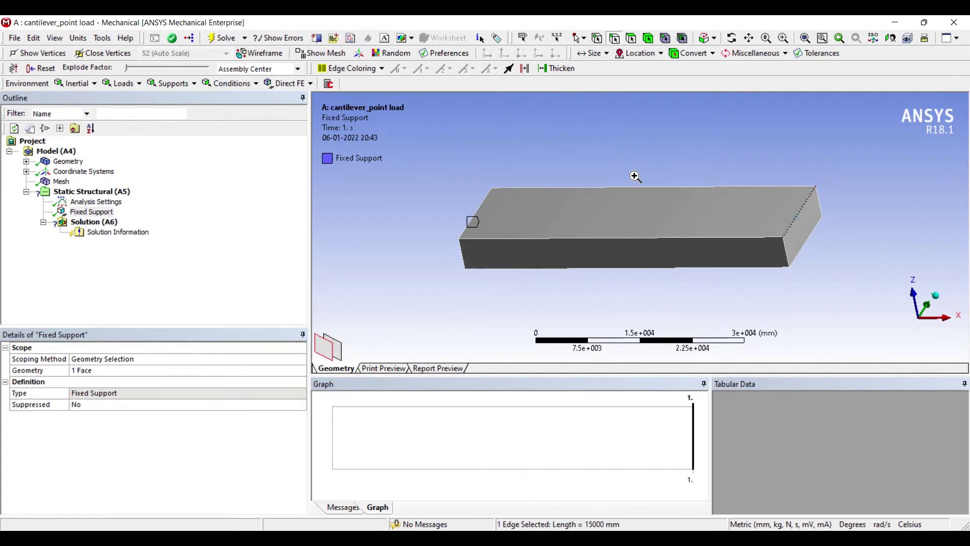
right_click(795, 217)
mouse_move(805, 223)
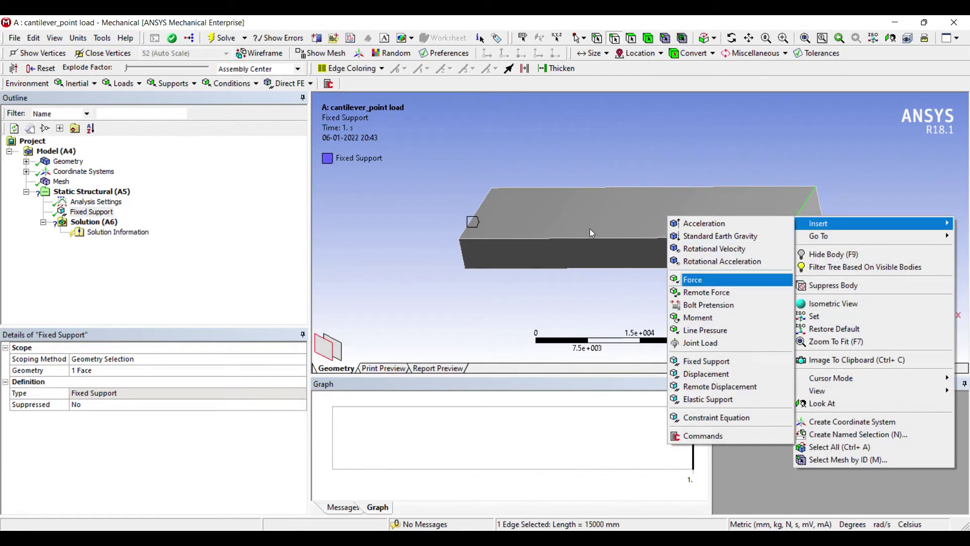
key("Return")
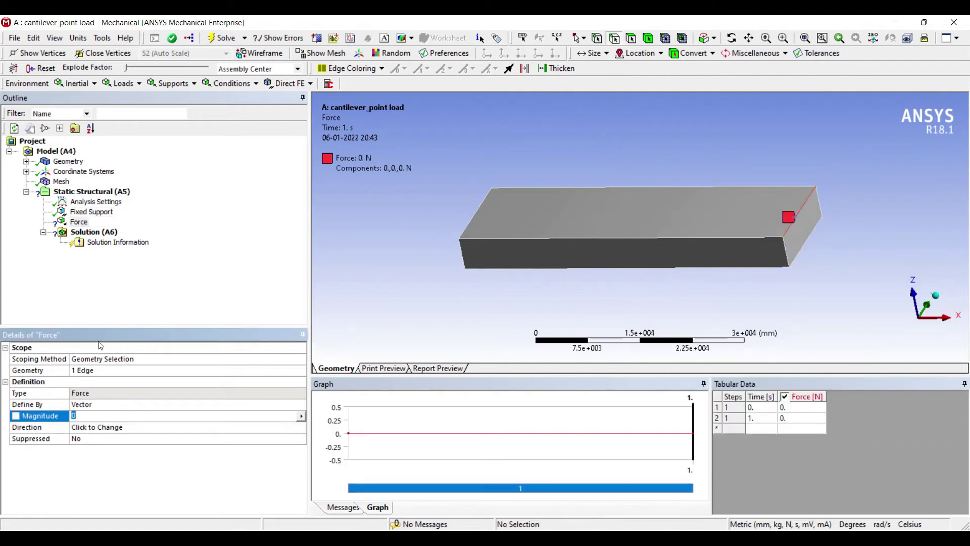
- Define the force on the free-end edge by Components and set its Z Component to -1000 N
left_click(148, 404)
left_click(300, 404)
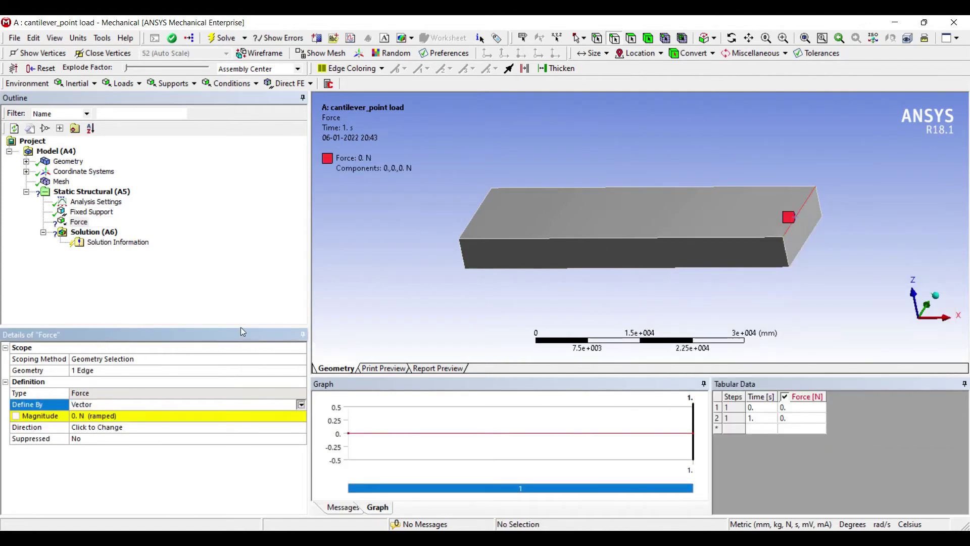
left_click(230, 414)
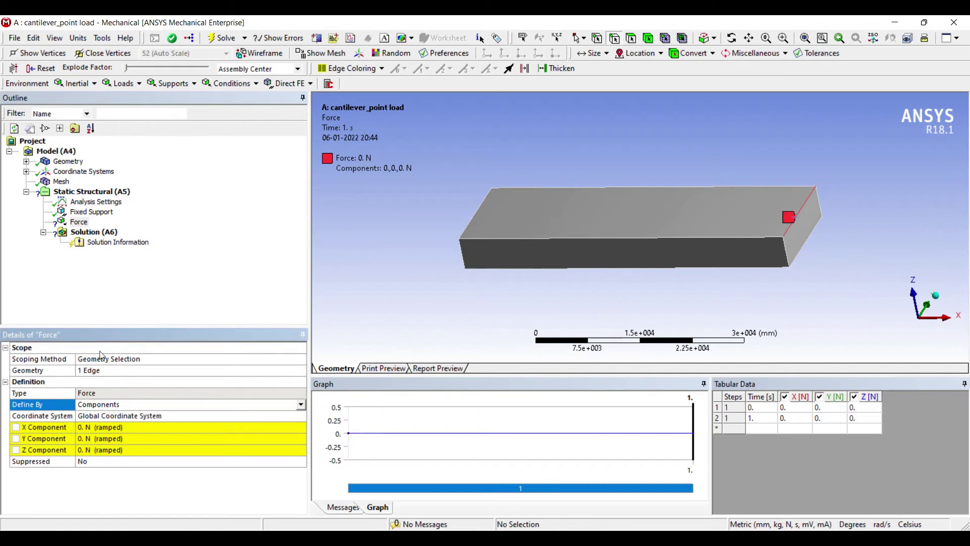
mouse_move(632, 180)
middle_mouse_down()
mouse_move(620, 170)
mouse_move(678, 237)
middle_mouse_up()
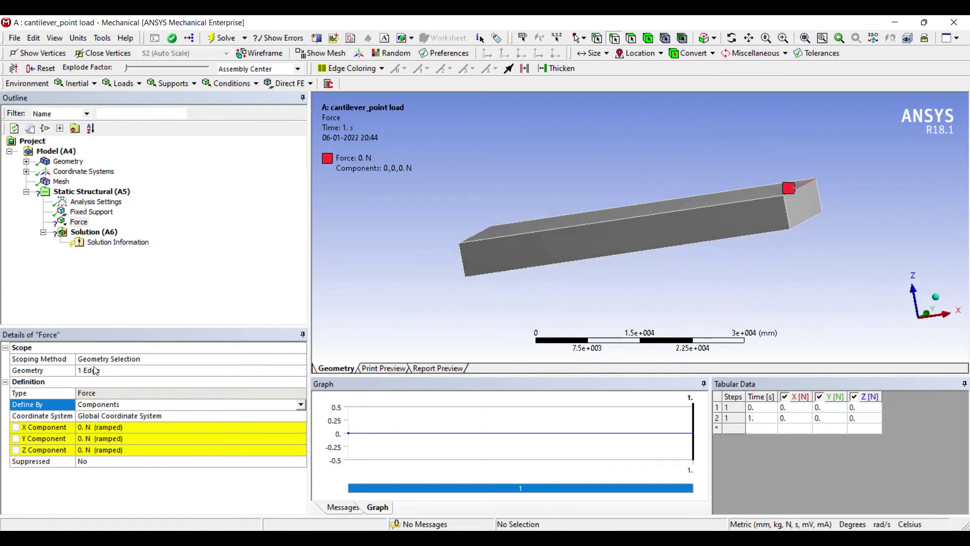
left_click(118, 450)
type("-1000")
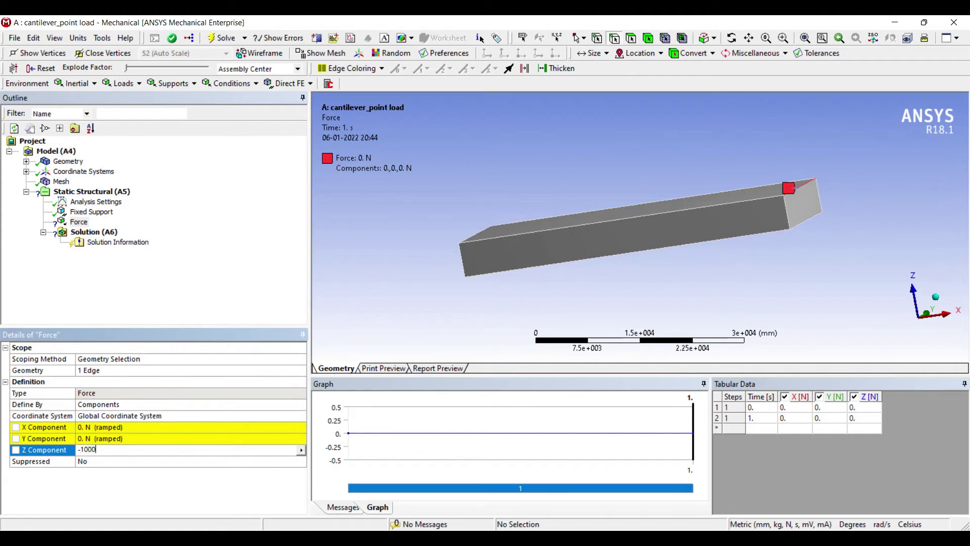
key("Return")
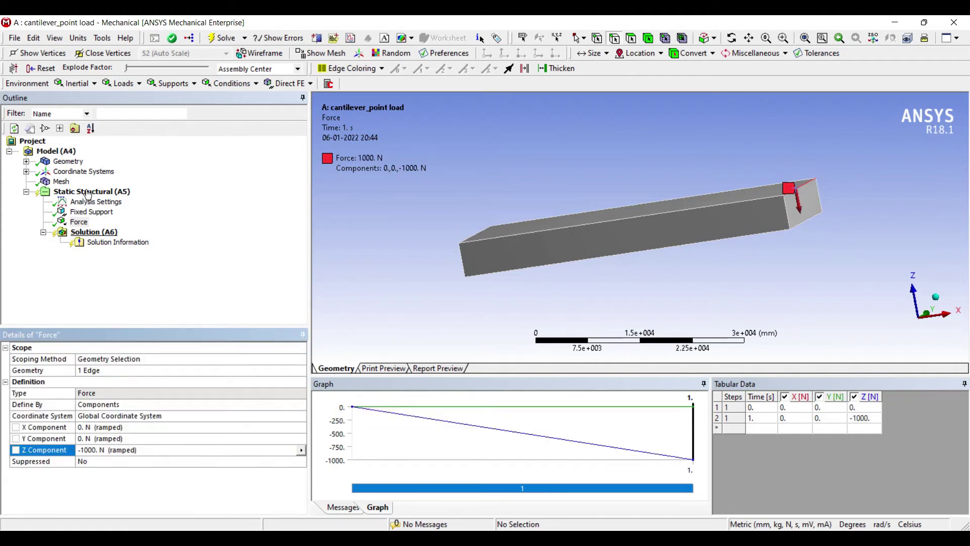
- Insert a Directional Deformation result for all bodies under the Solution
left_click(93, 232)
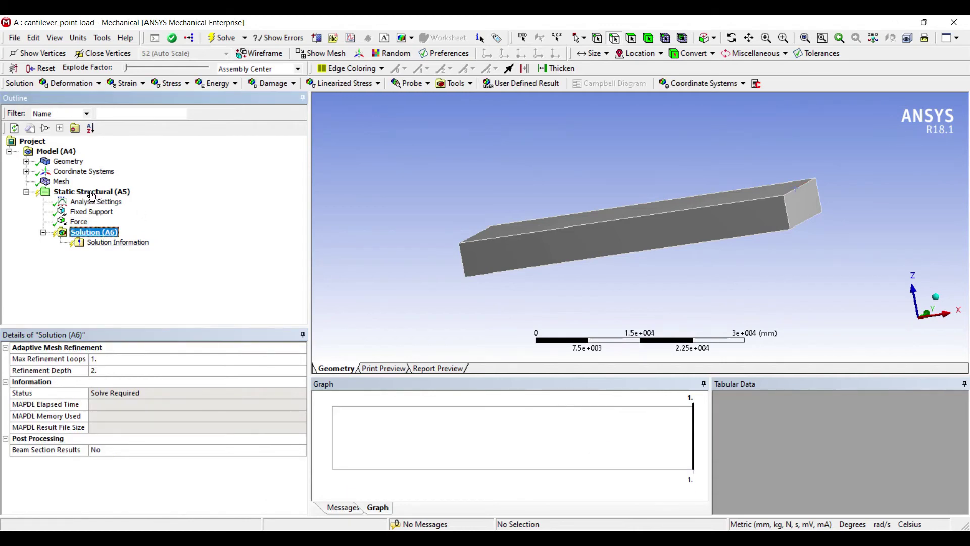
right_click(111, 232)
mouse_move(130, 239)
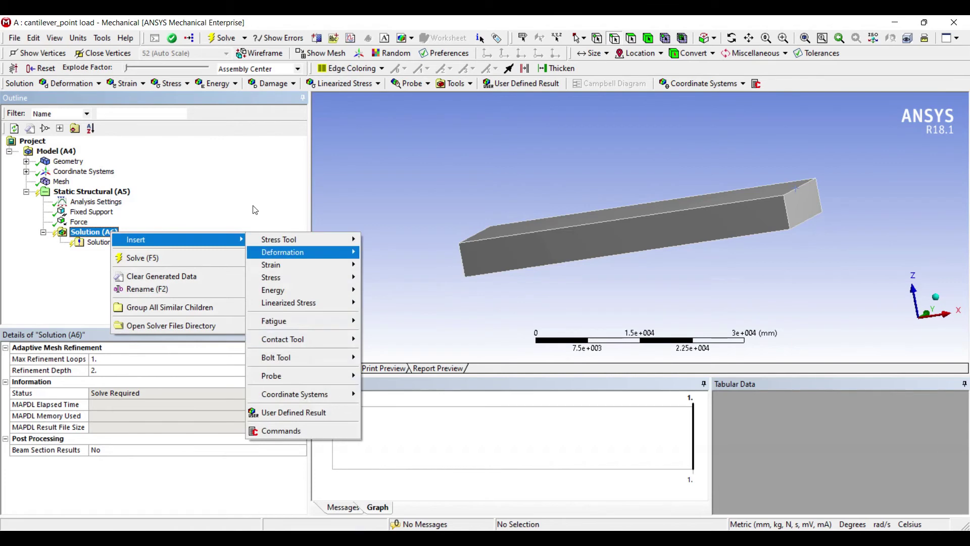
key("Right")
key("Down")
key("Return")
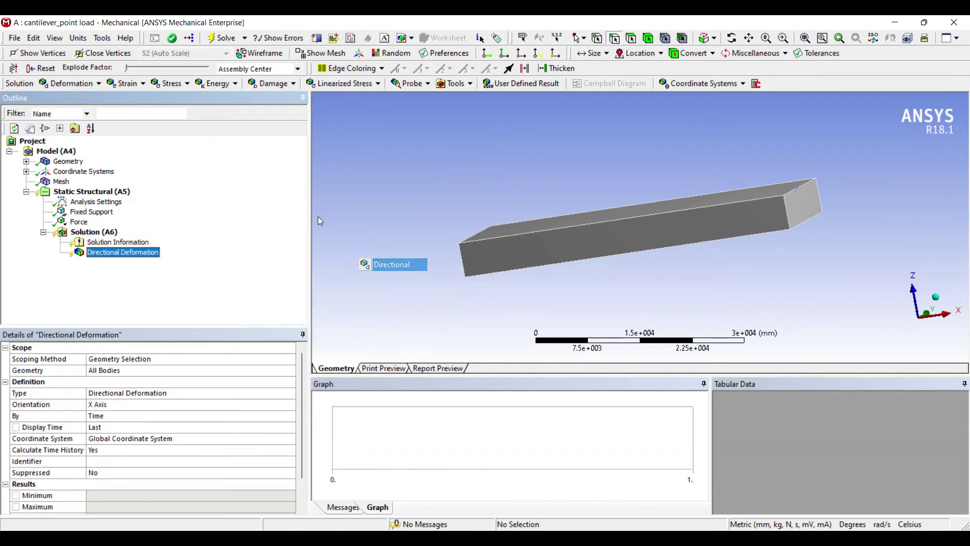
- Set the orientation of the Directional Deformation result to the Z Axis
left_click(176, 405)
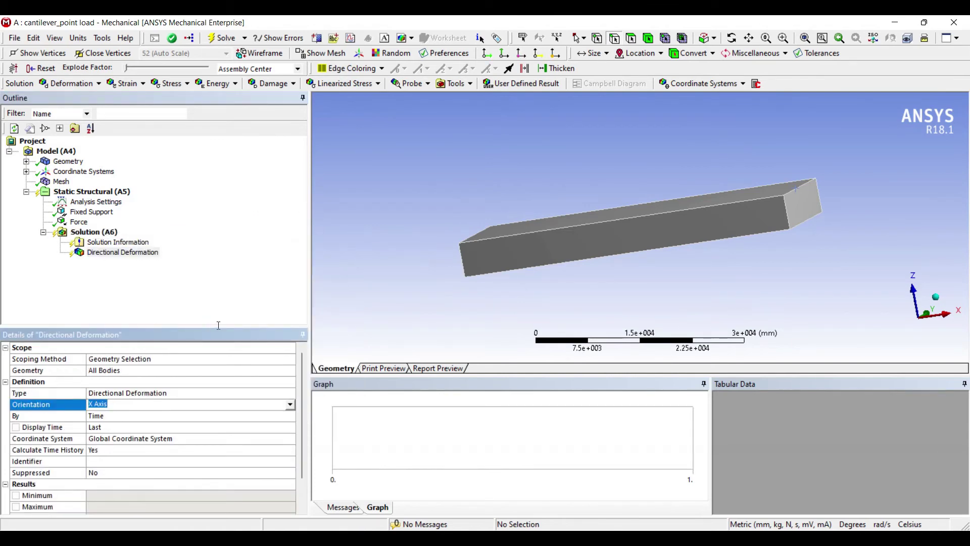
key("alt+Down")
key("Down")
key("Down")
key("Return")
- Insert Equivalent Elastic Strain and Equivalent (von-Mises) Stress results under the Solution
right_click(111, 232)
mouse_move(121, 238)
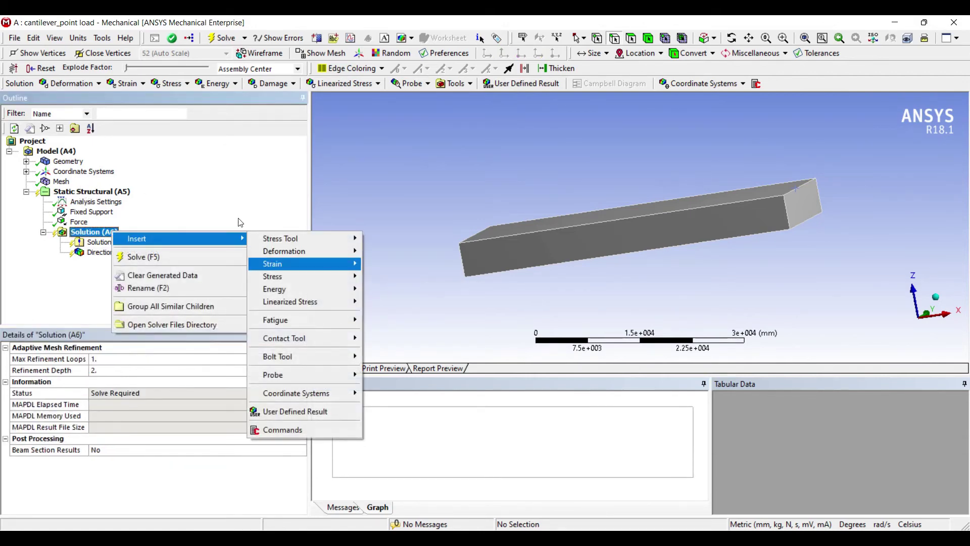
mouse_move(292, 265)
left_click(411, 264)
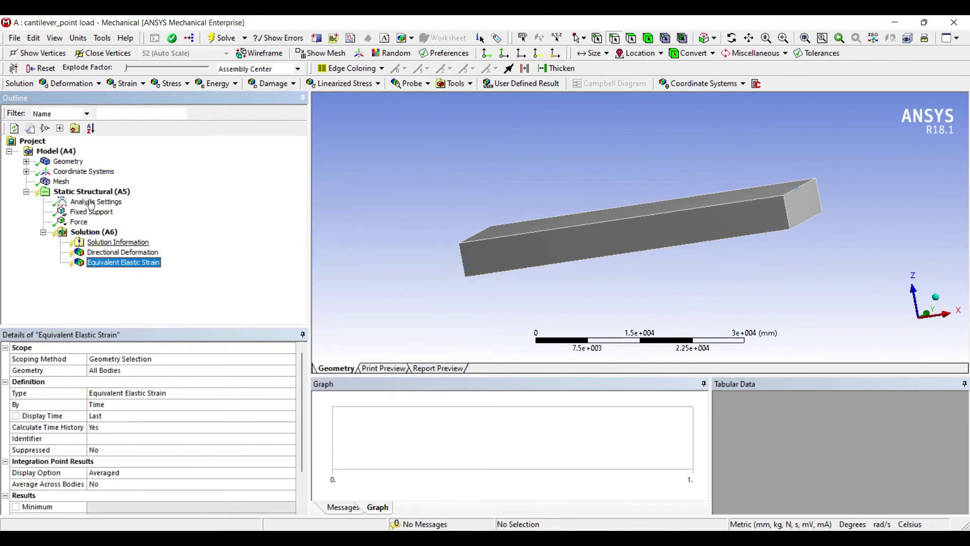
right_click(99, 232)
mouse_move(112, 237)
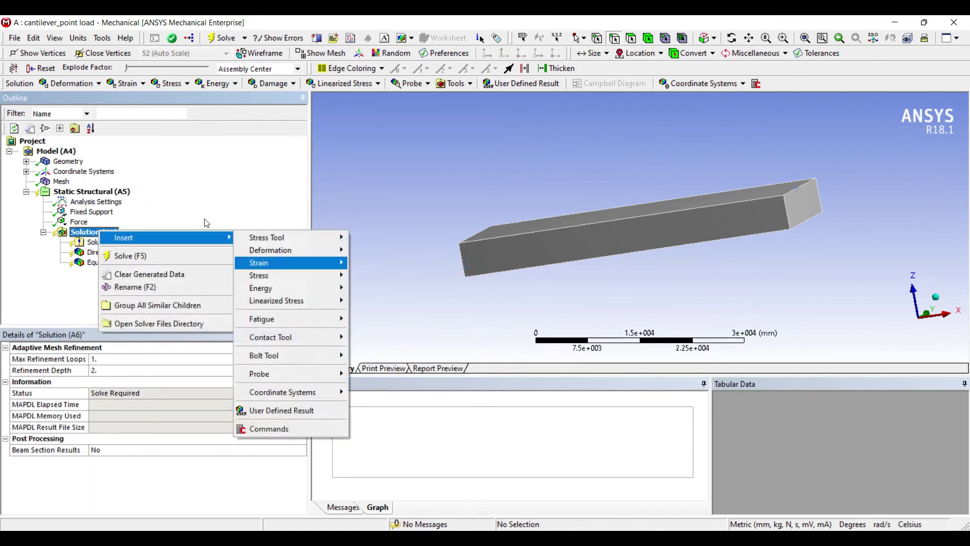
mouse_move(264, 275)
left_click(381, 275)
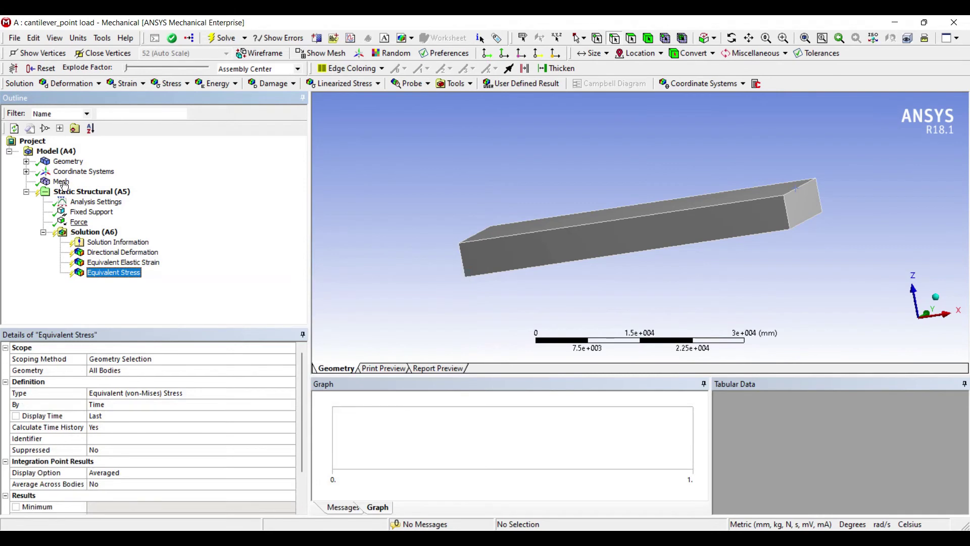
- Solve the static structural analysis to compute the deformation, strain and stress results
right_click(93, 232)
key("Down")
key("Down")
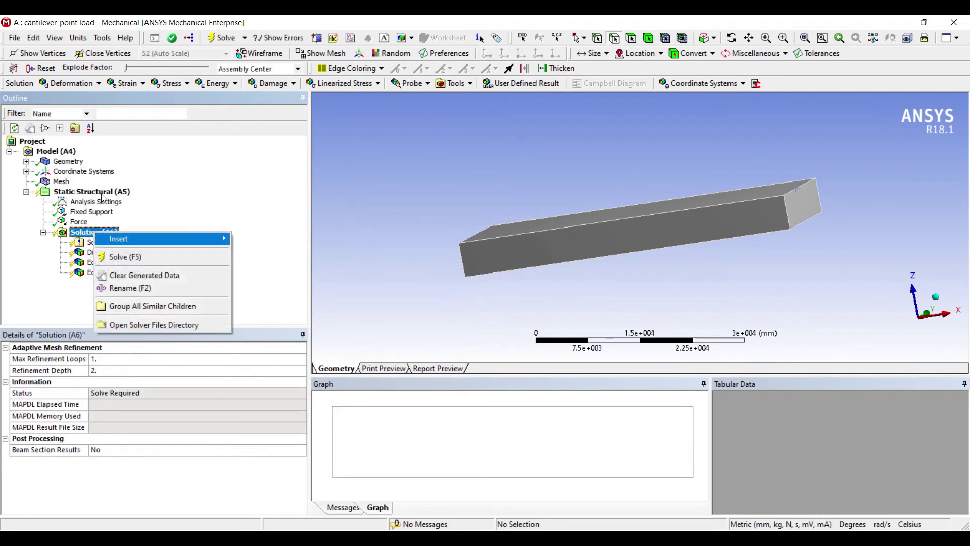
key("Return")
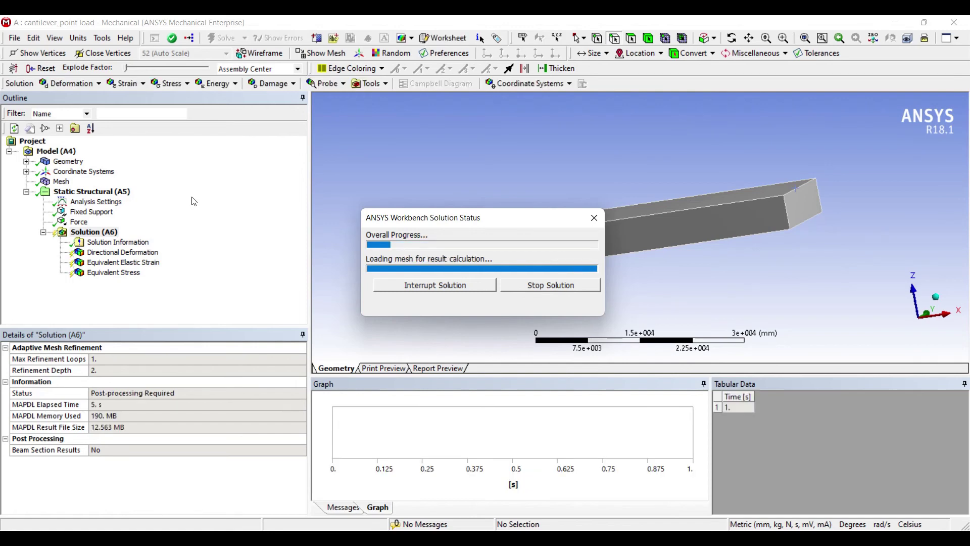
- Examine the animated Directional Deformation result from the beam's side and stop the animation
left_click(122, 252)
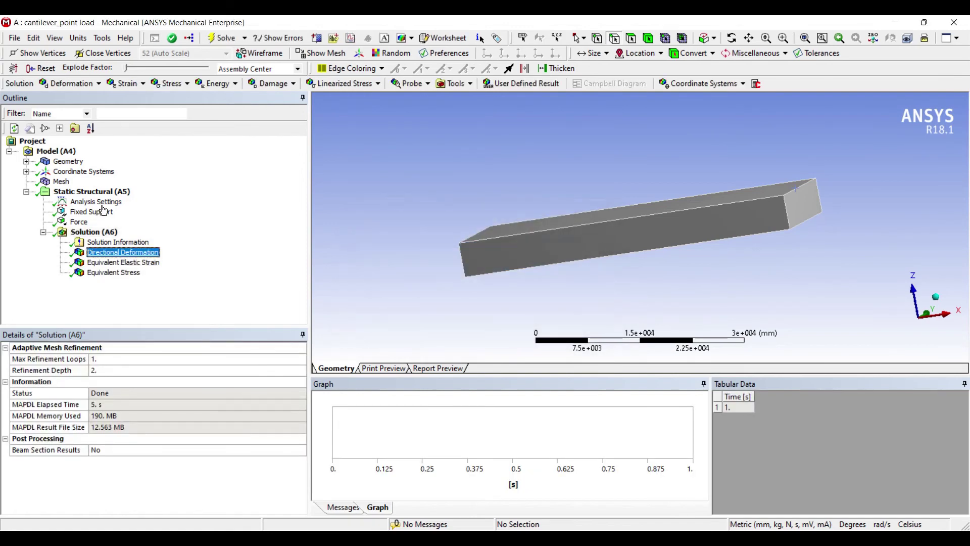
left_click_drag(498, 192, 461, 280)
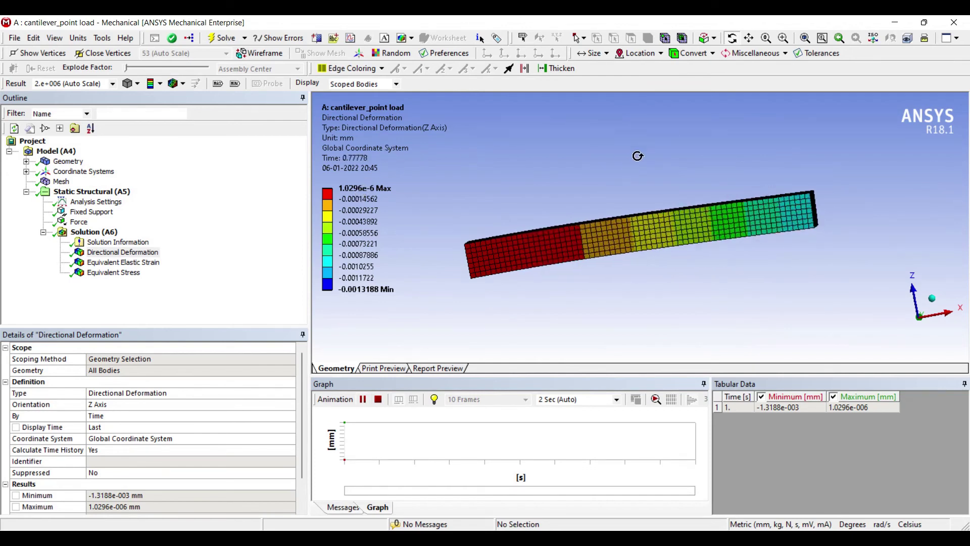
left_click(378, 400)
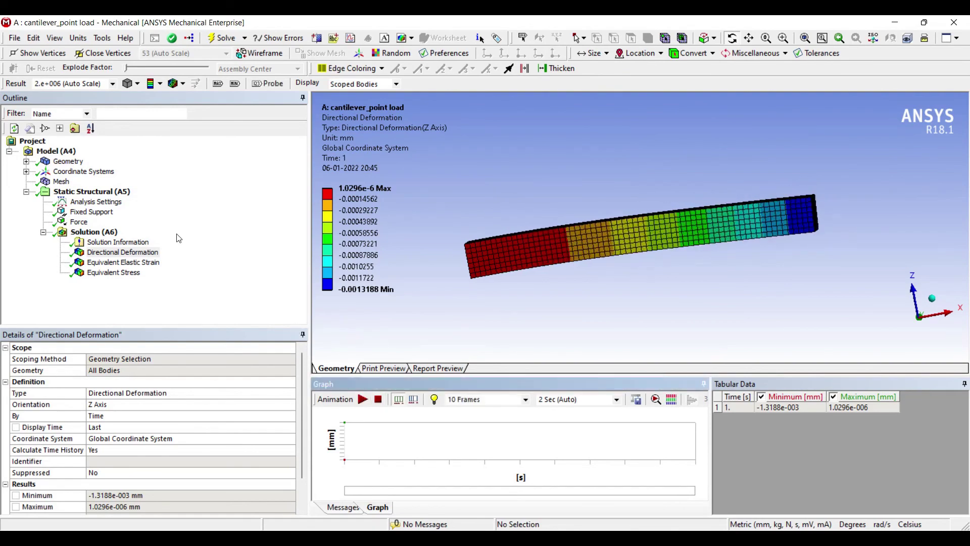
- Examine the Equivalent Elastic Strain and Equivalent Stress contours along the beam
left_click(121, 262)
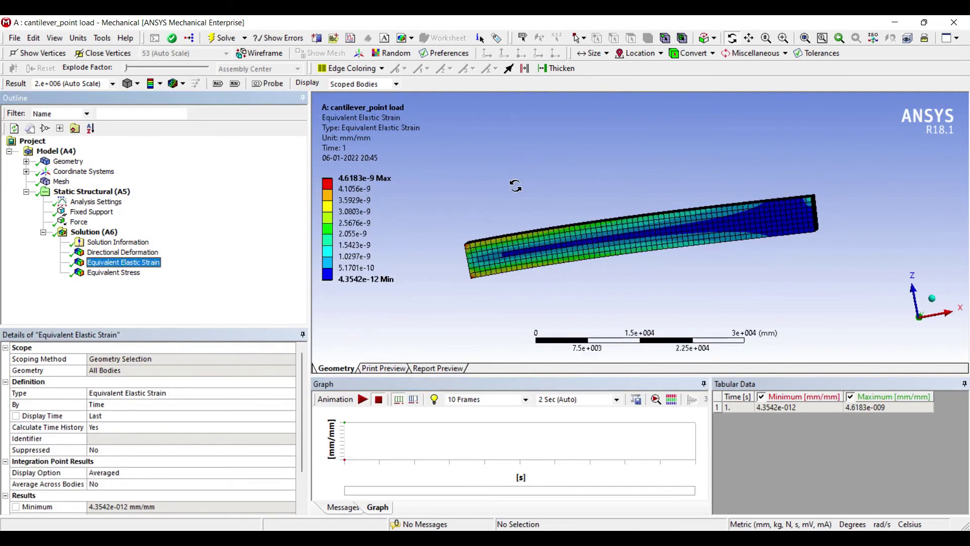
left_click_drag(515, 186, 508, 191)
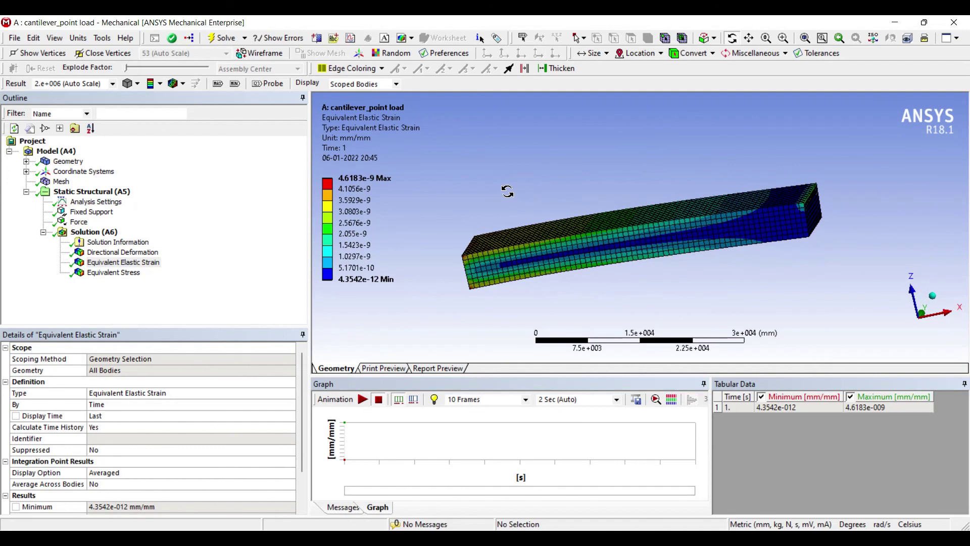
left_click(114, 272)
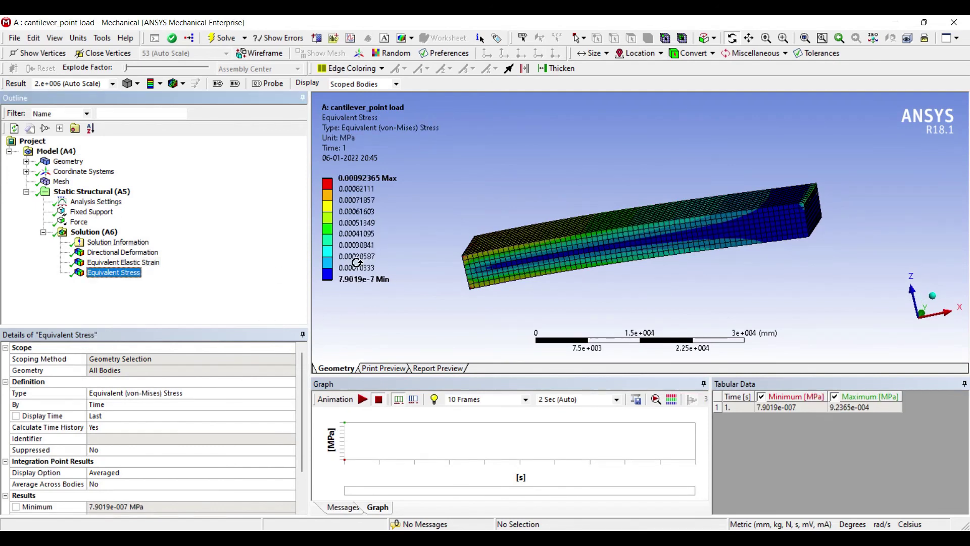
left_click_drag(518, 192, 589, 224)
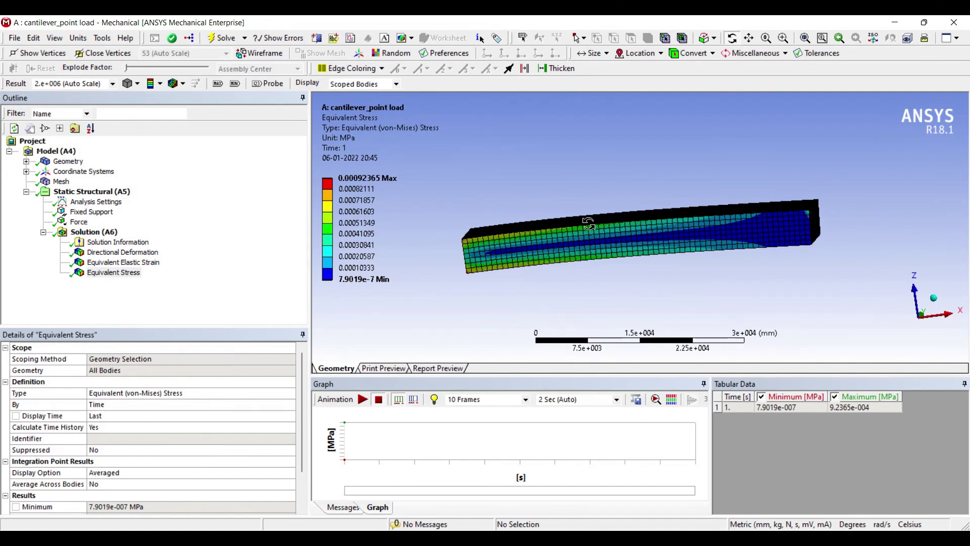